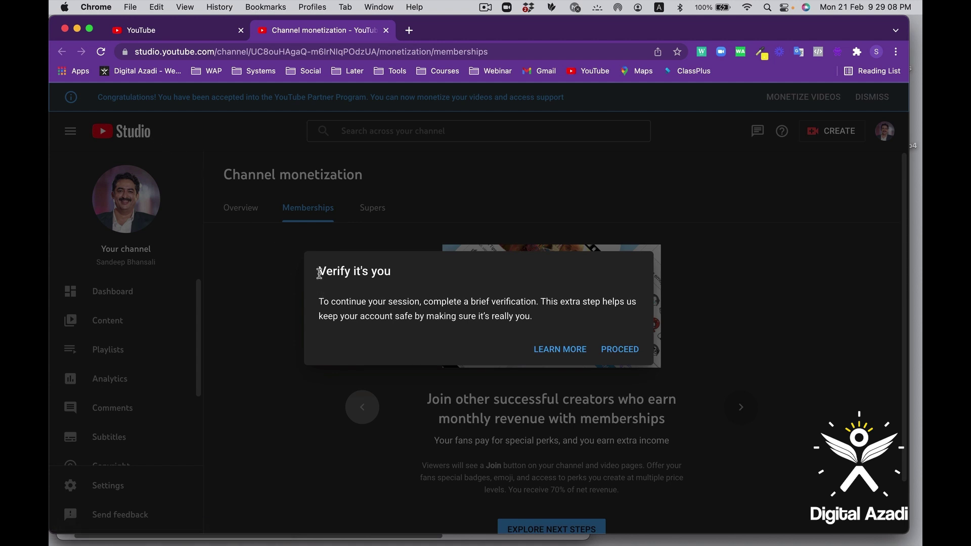
Read the identity check notice, proceed with the verification and submit the account password.
left_click_drag(318, 273, 404, 269)
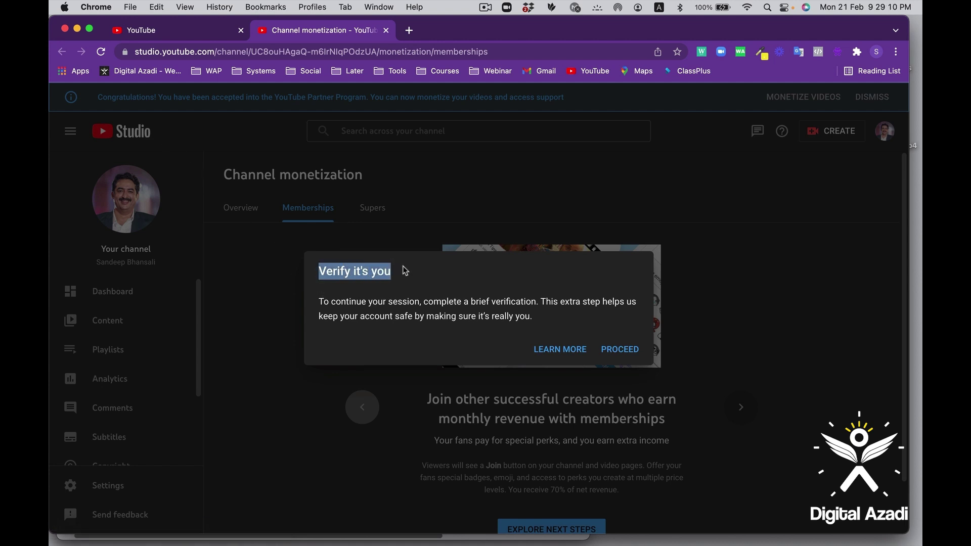
left_click(404, 294)
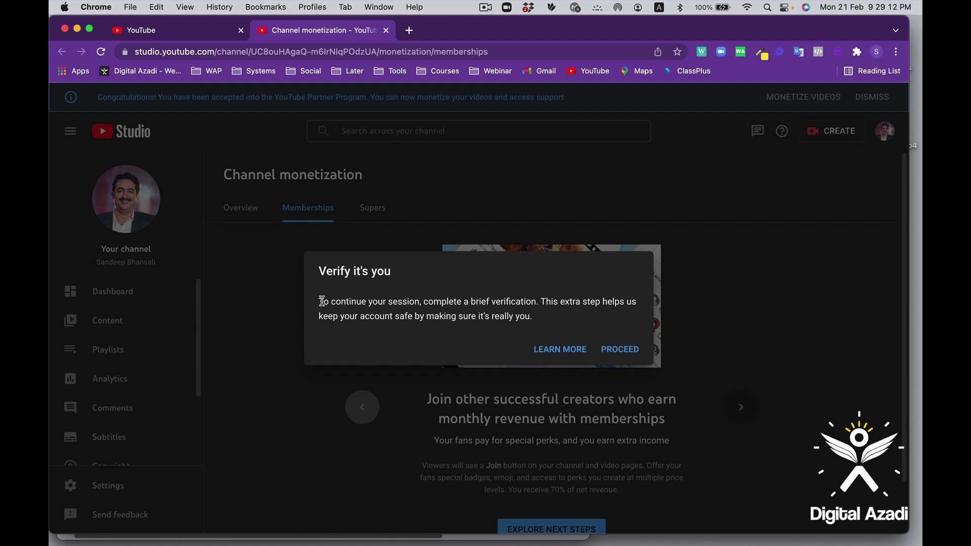
left_click_drag(324, 302, 632, 302)
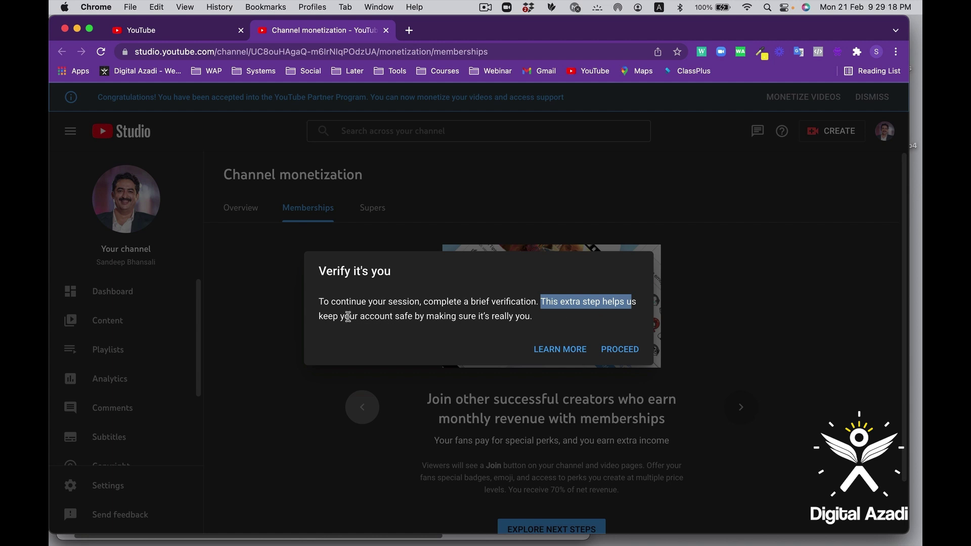
left_click_drag(323, 317, 527, 318)
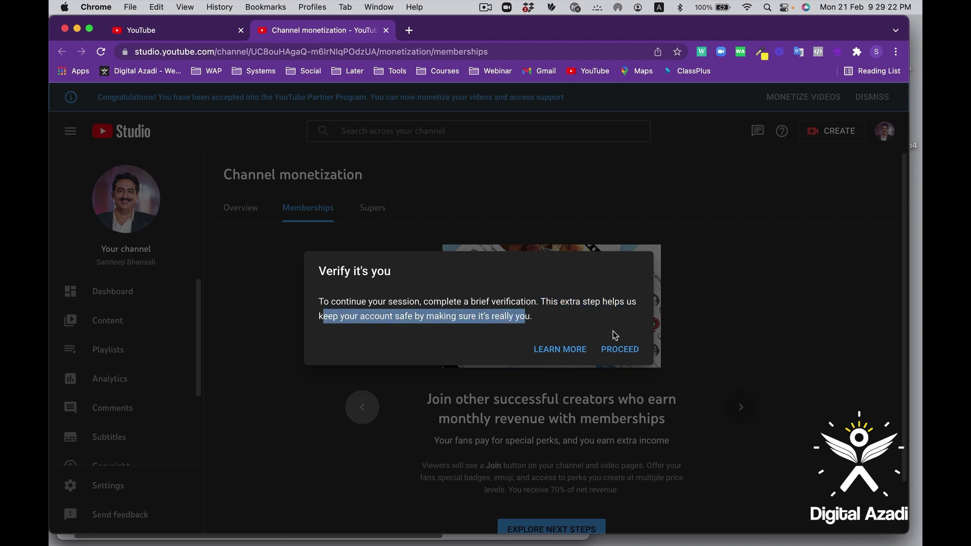
left_click(618, 349)
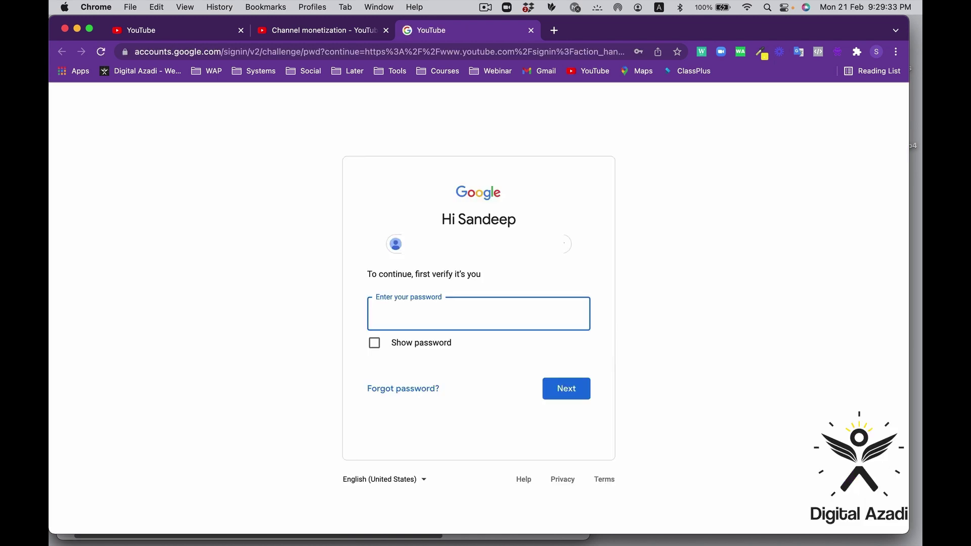
left_click(564, 391)
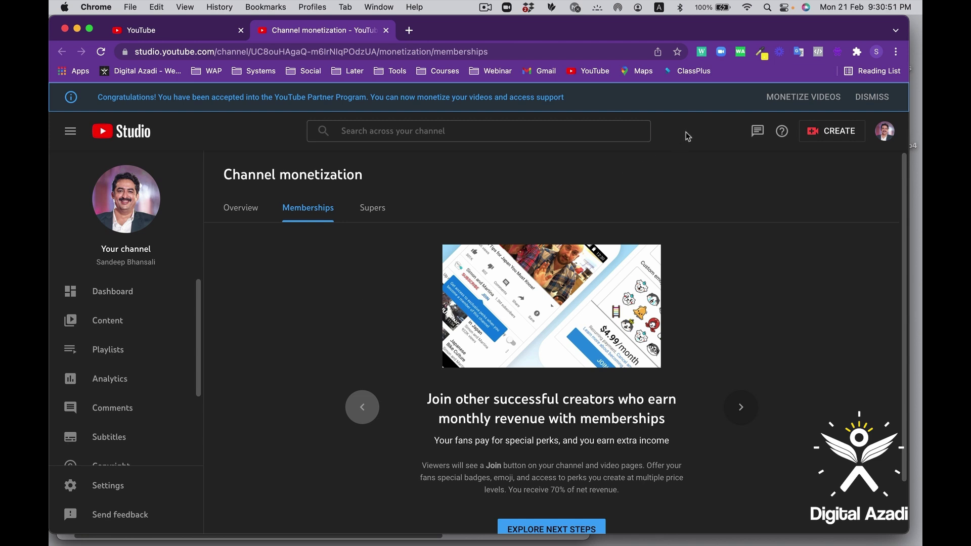
Open the monetization preferences for the channel's videos and review the existing-video choice and ad settings.
left_click(790, 101)
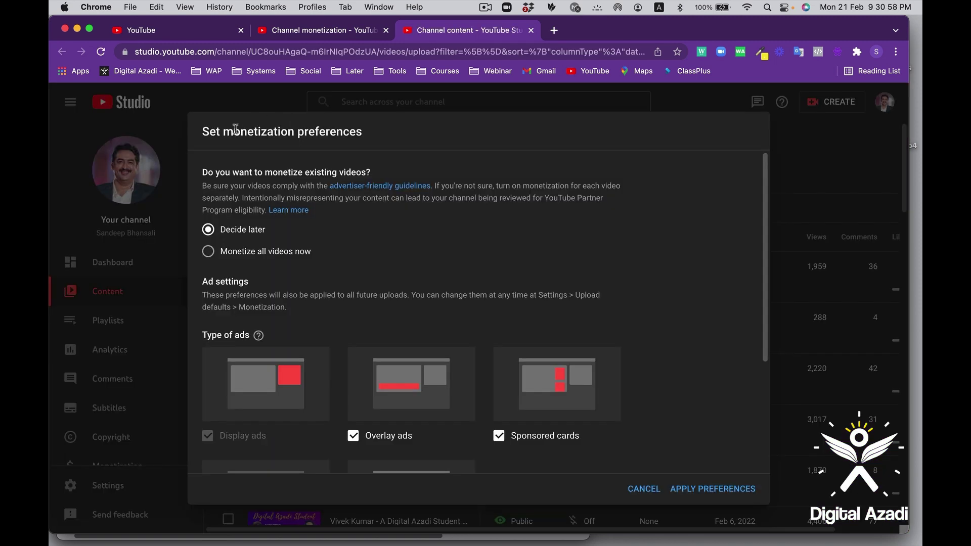
left_click_drag(202, 131, 361, 135)
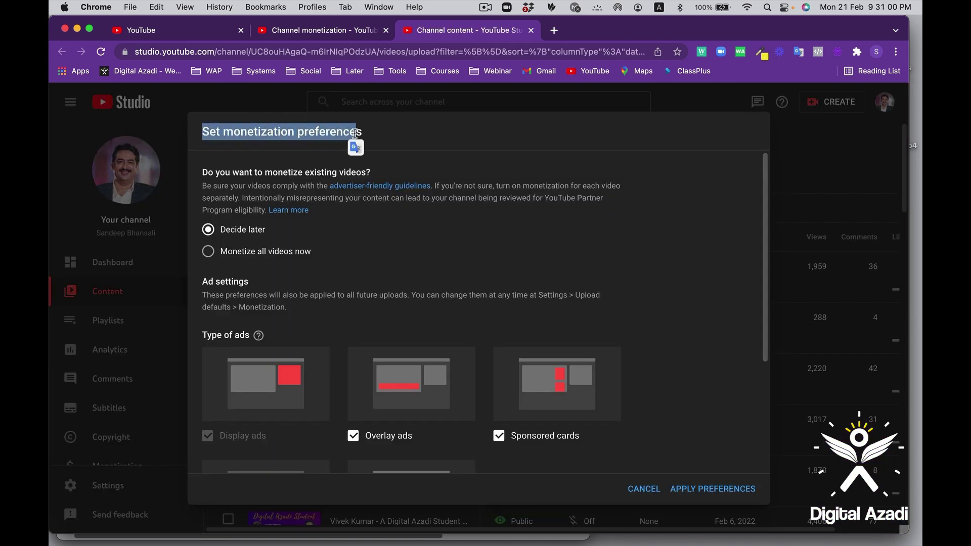
left_click(272, 161)
left_click_drag(203, 171, 365, 171)
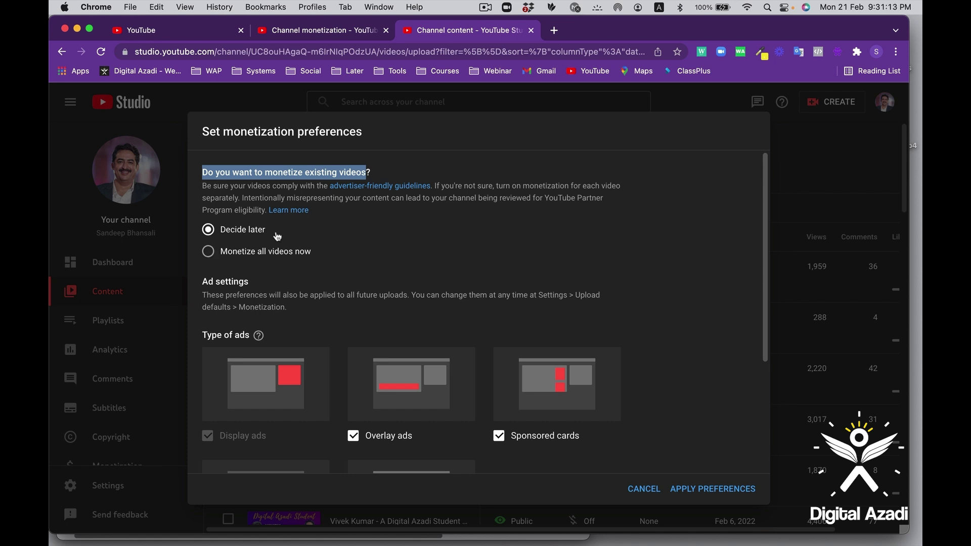
scroll(392, 220, "down", 3)
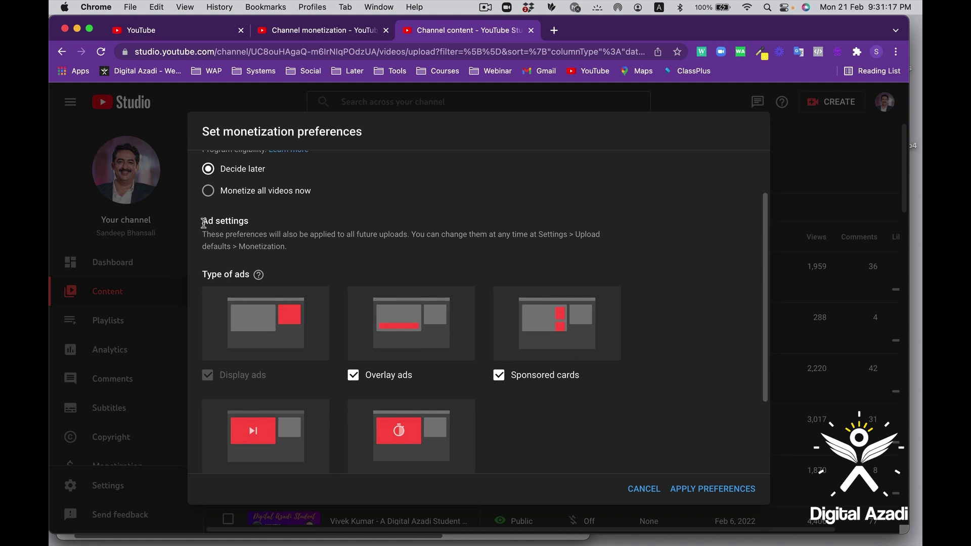
left_click_drag(202, 221, 405, 240)
left_click(405, 241)
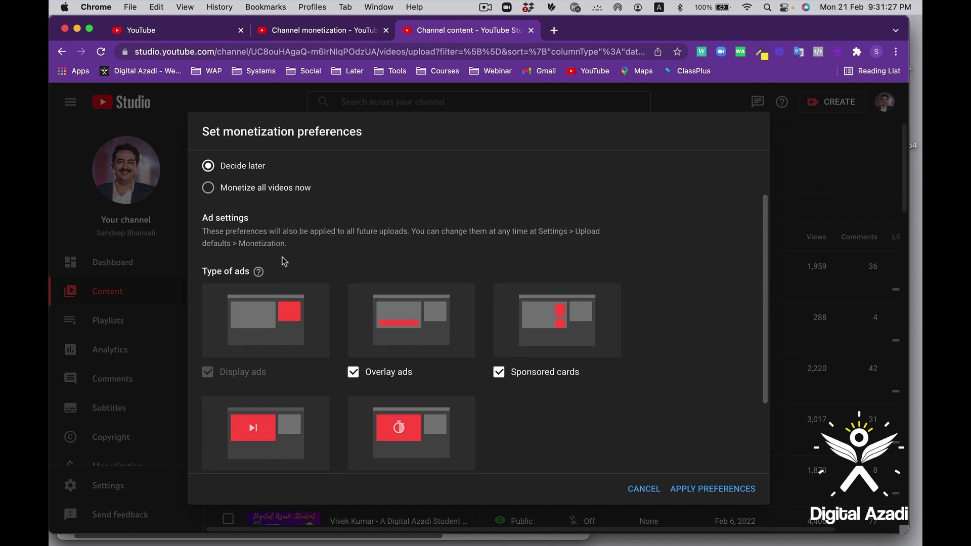
scroll(285, 261, "down", 2)
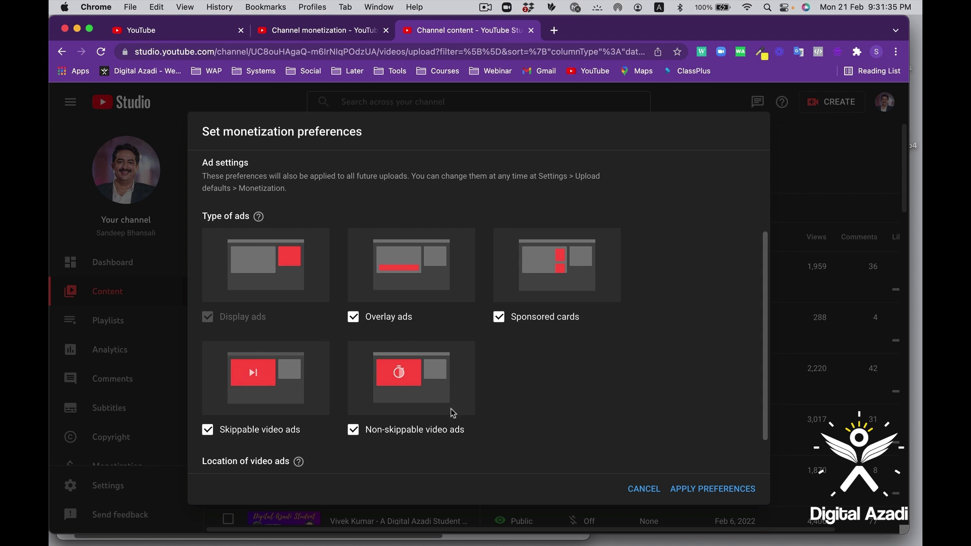
scroll(505, 397, "down", 2)
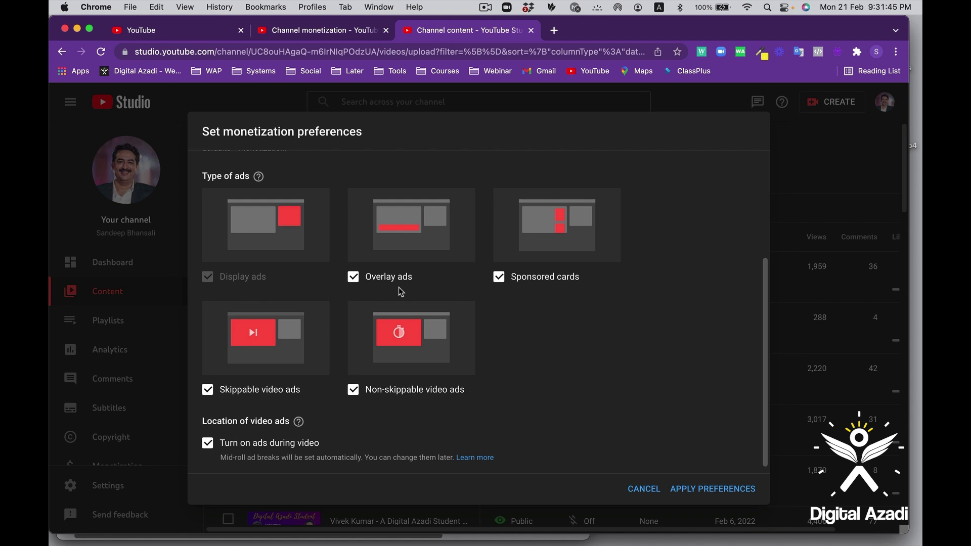
Turn off overlay ads, sponsored cards and ads during video in the monetization preferences.
left_click(358, 280)
left_click(501, 281)
scroll(575, 373, "down", 1)
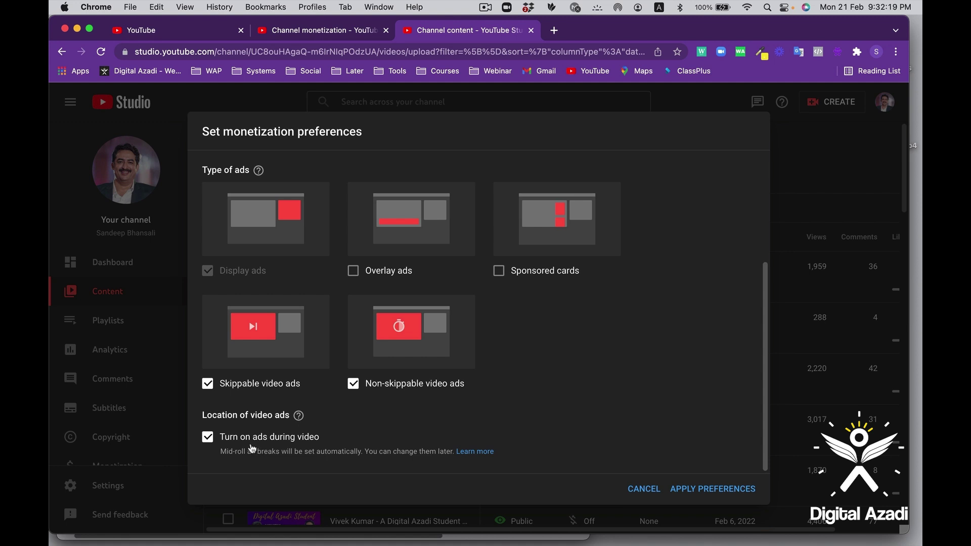
left_click(212, 440)
Choose to monetize all existing videos now and apply the monetization preferences.
scroll(673, 390, "up", 5)
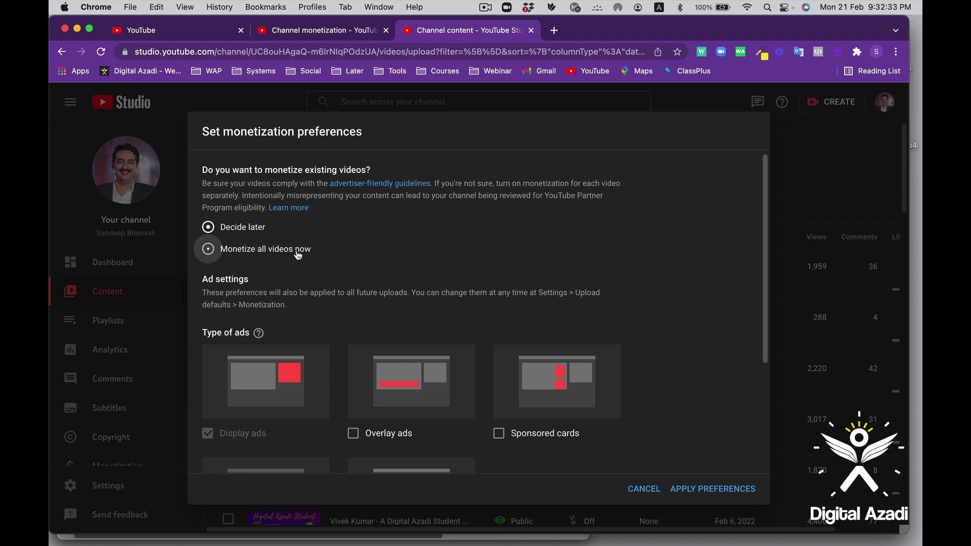
left_click(208, 249)
scroll(534, 273, "down", 4)
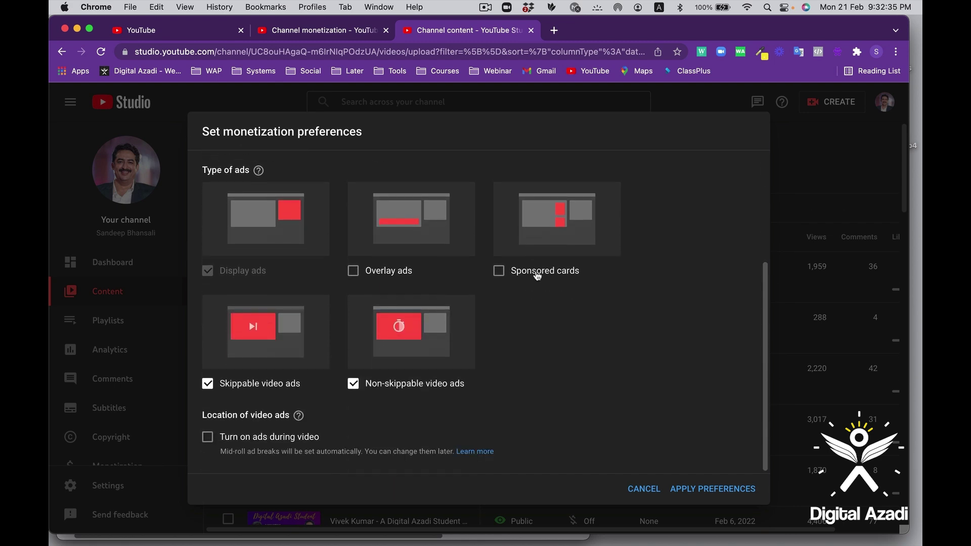
left_click(699, 489)
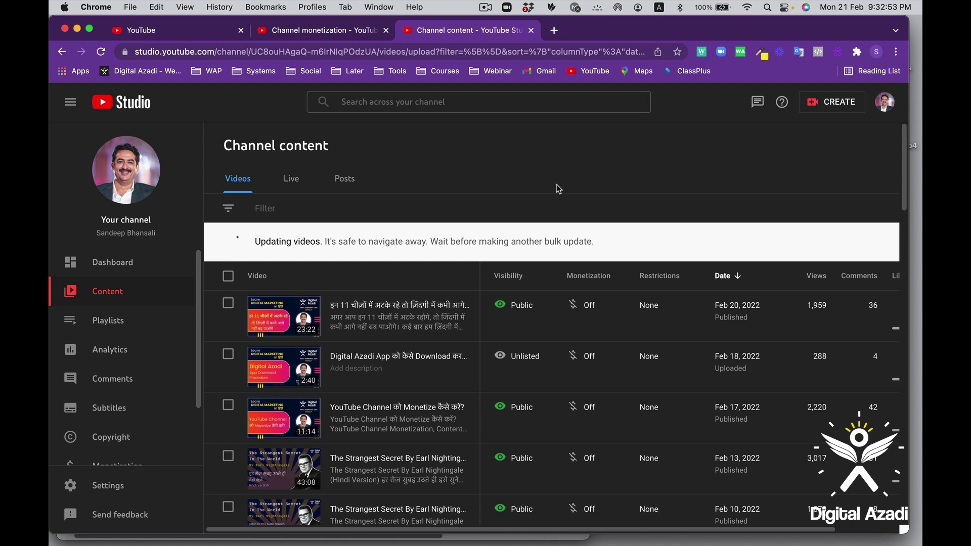
Reload the channel content list and check the monetization status of the videos.
mouse_move(594, 278)
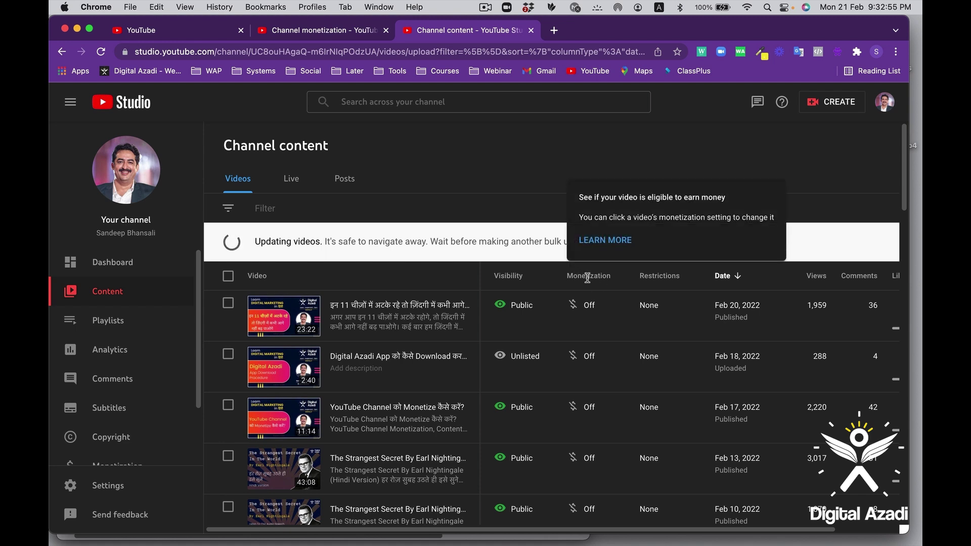
mouse_move(590, 309)
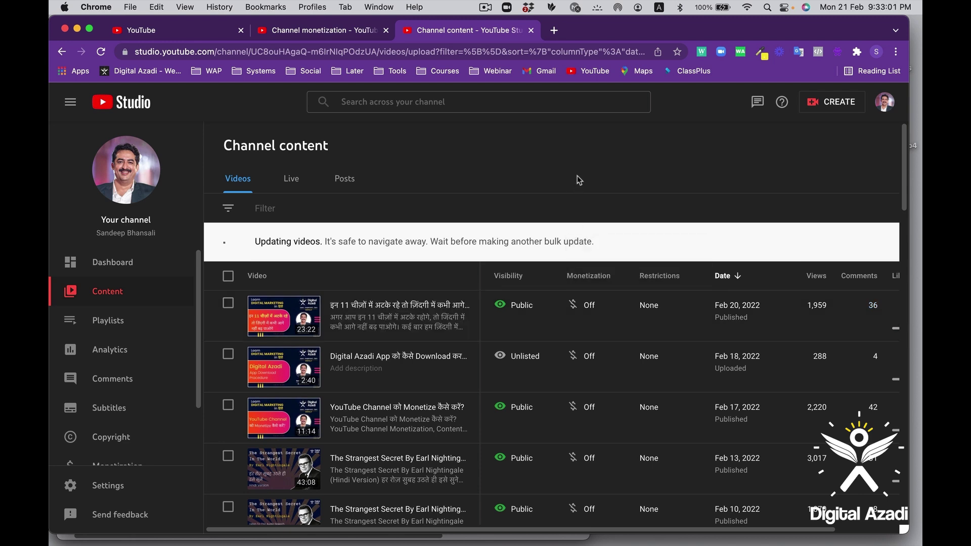
left_click(101, 51)
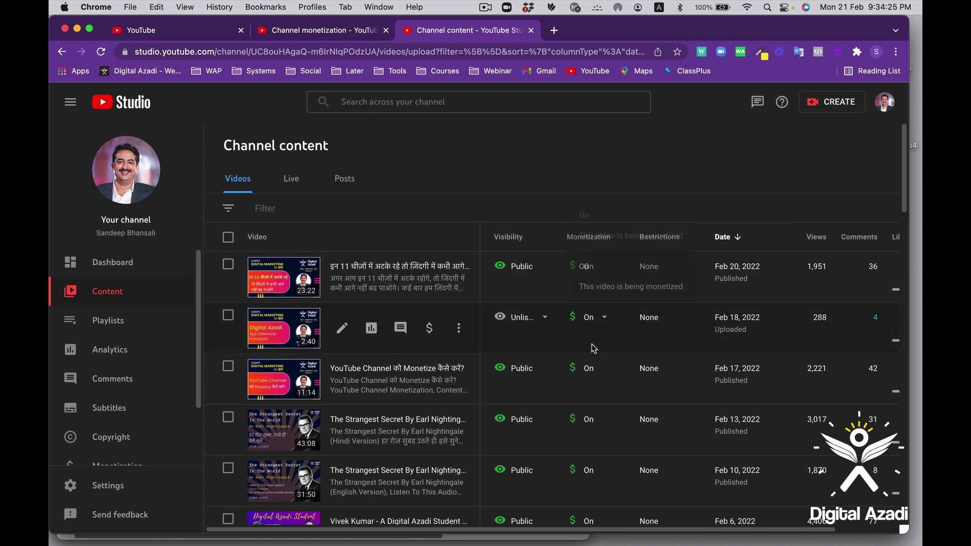
scroll(601, 472, "down", 3)
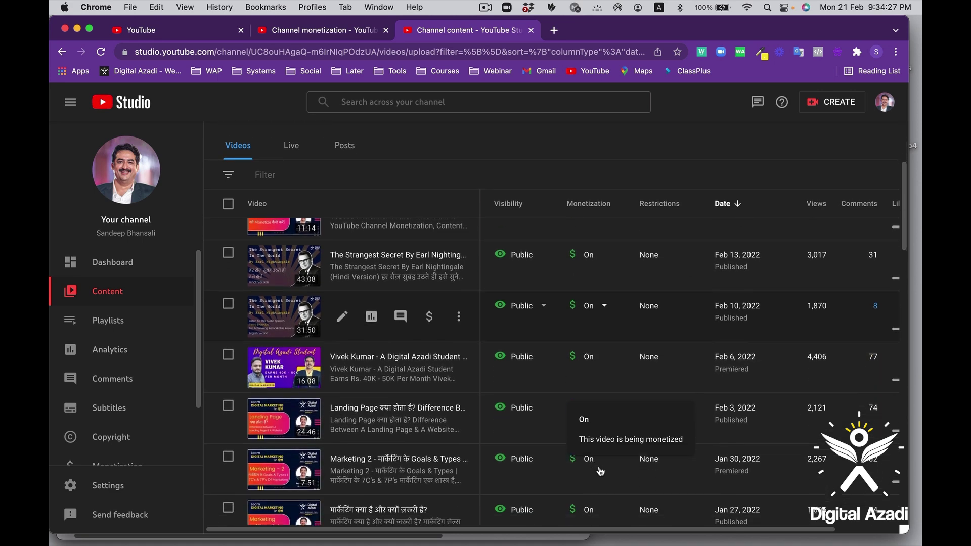
scroll(600, 472, "down", 7)
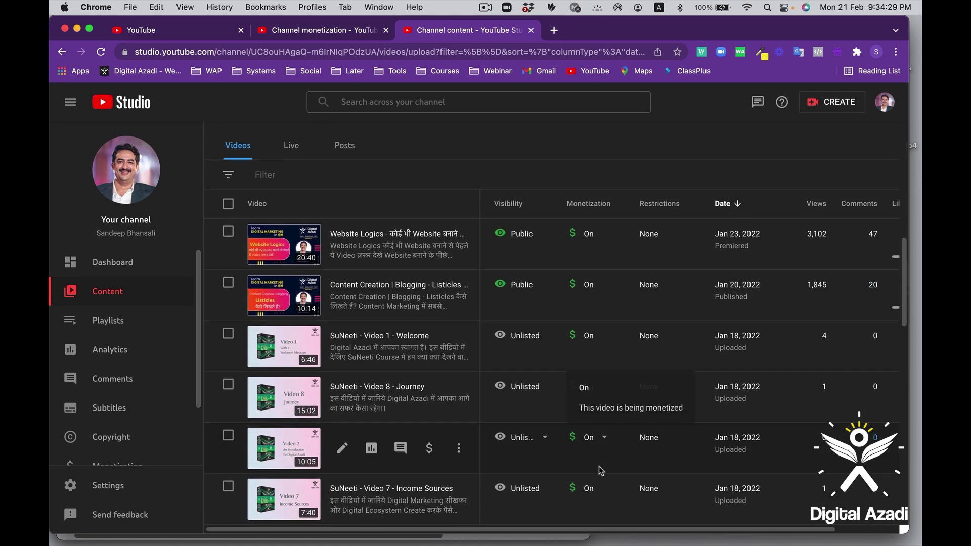
scroll(599, 466, "up", 10)
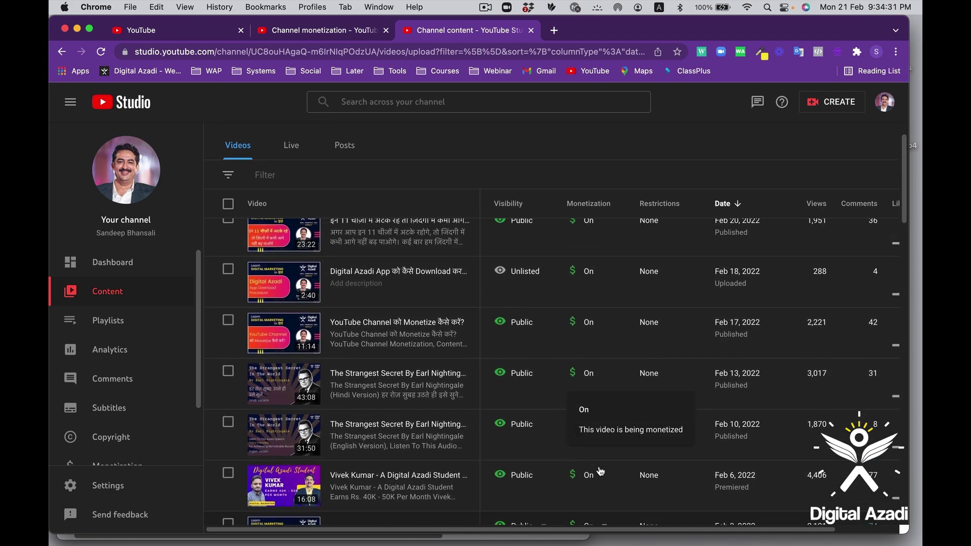
scroll(601, 471, "up", 1)
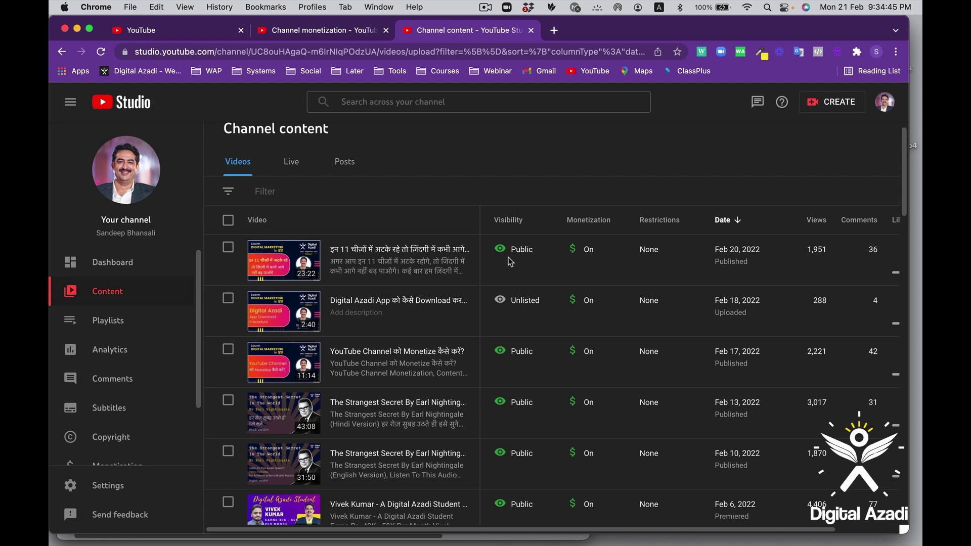
Turn off monetization for the Hindi and English versions of The Strangest Secret and save each change.
left_click(599, 408)
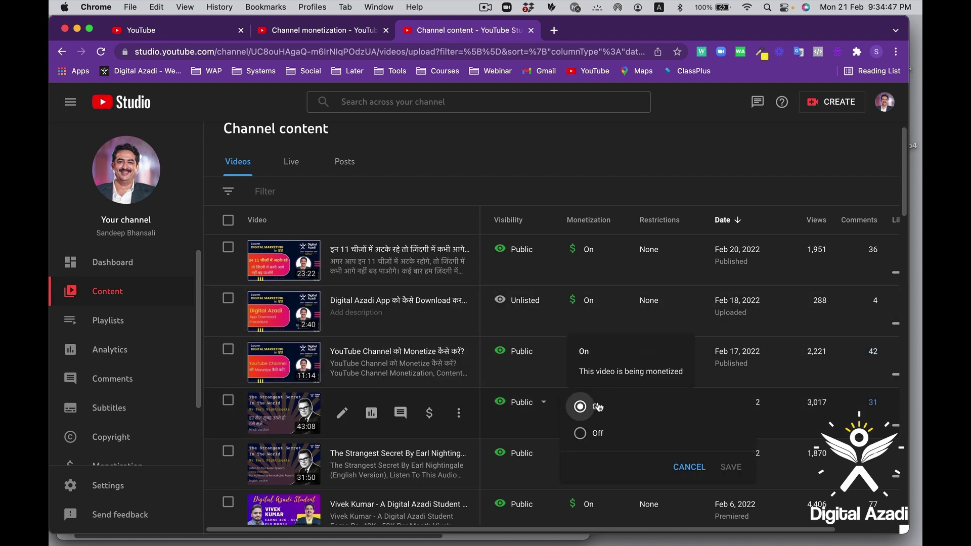
left_click(581, 434)
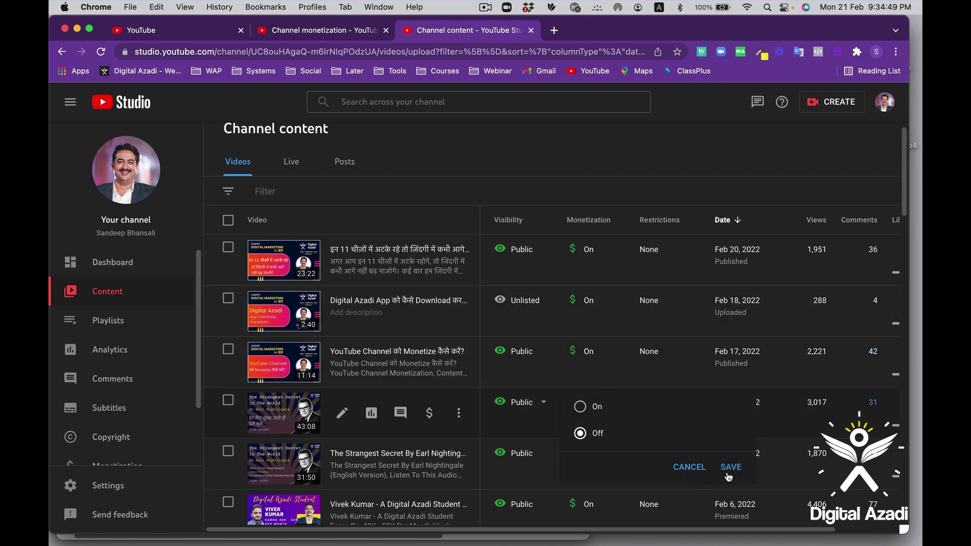
left_click(729, 476)
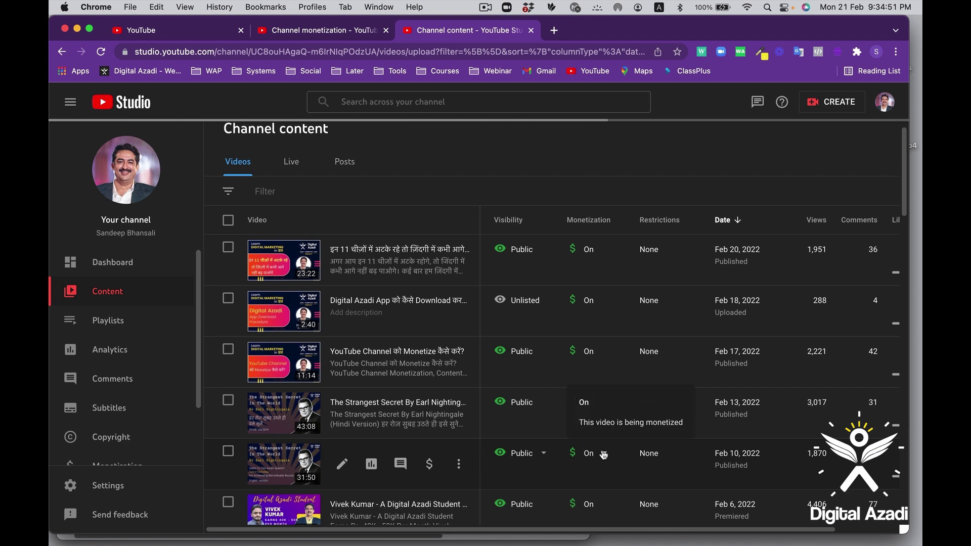
left_click(603, 455)
left_click(582, 455)
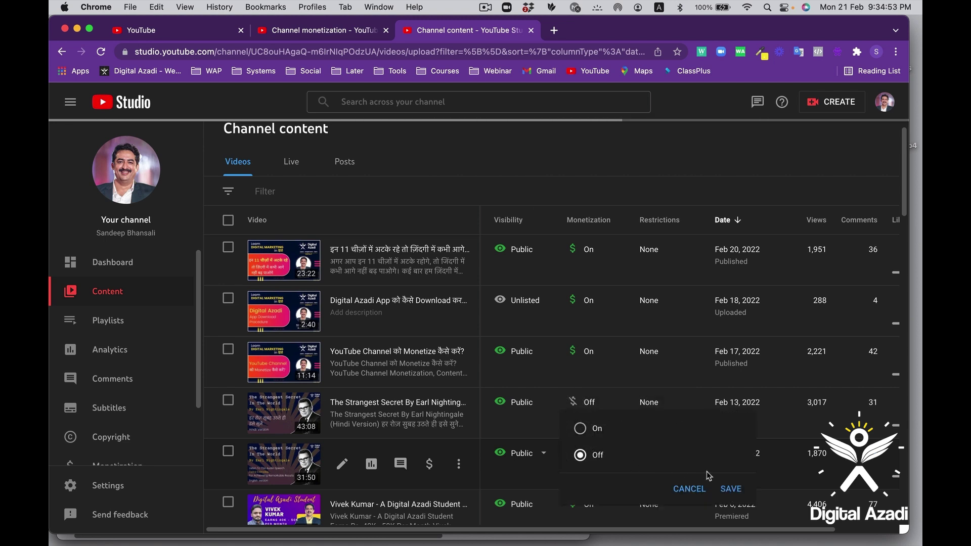
left_click(730, 488)
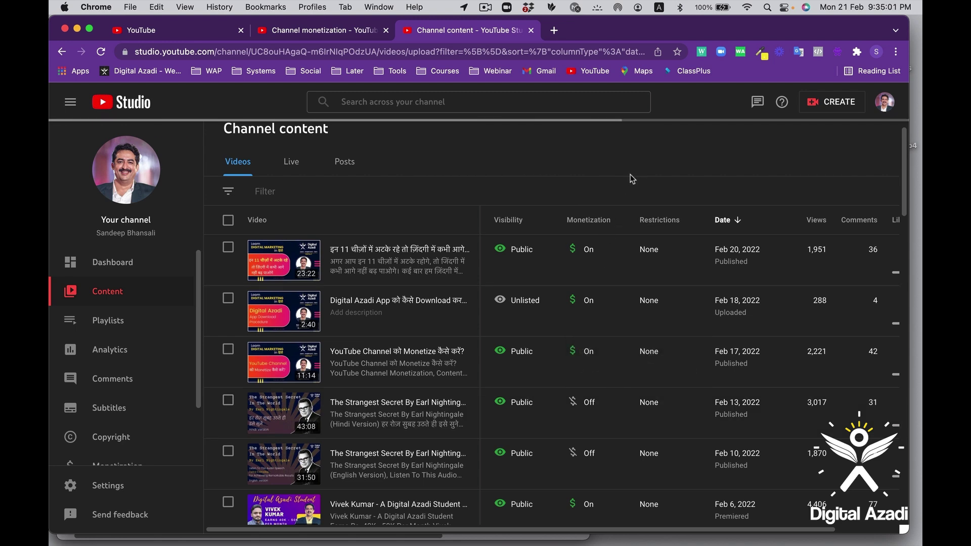
Open the channel monetization overview and play its introductory video about making money on YouTube in full screen.
scroll(132, 380, "down", 3)
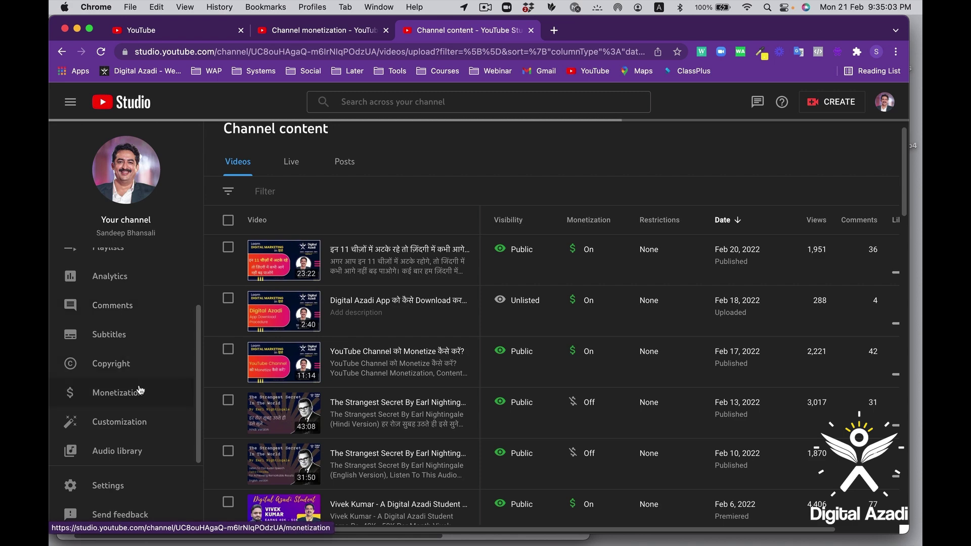
left_click(140, 390)
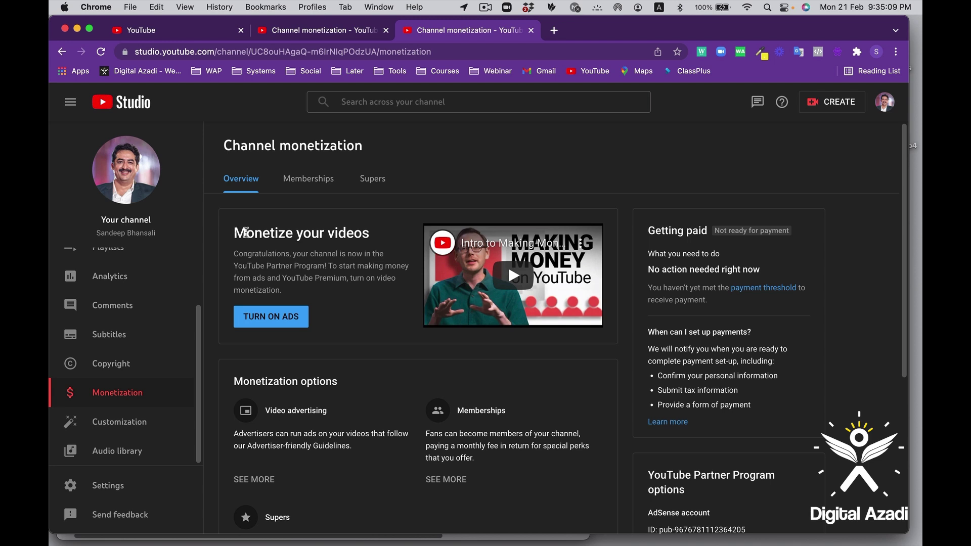
left_click_drag(234, 232, 366, 230)
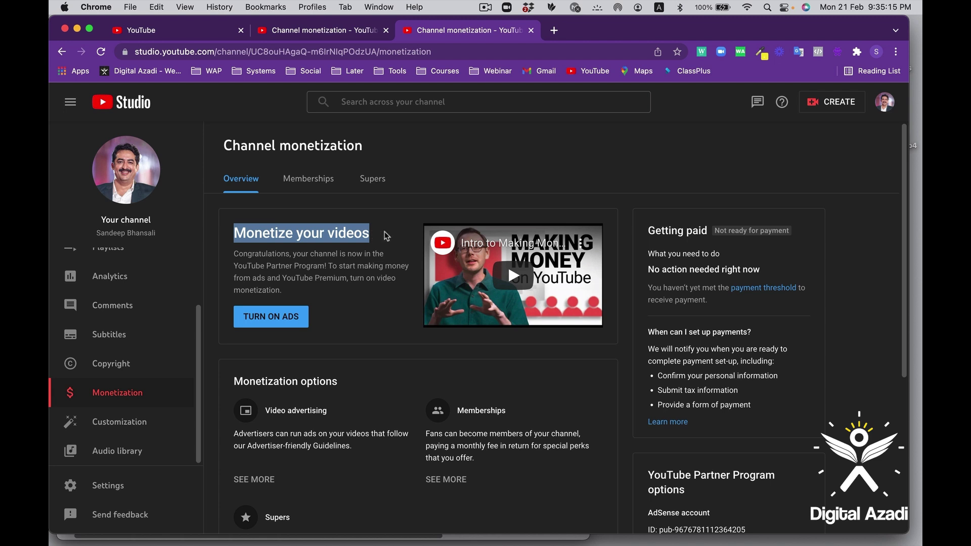
left_click(389, 235)
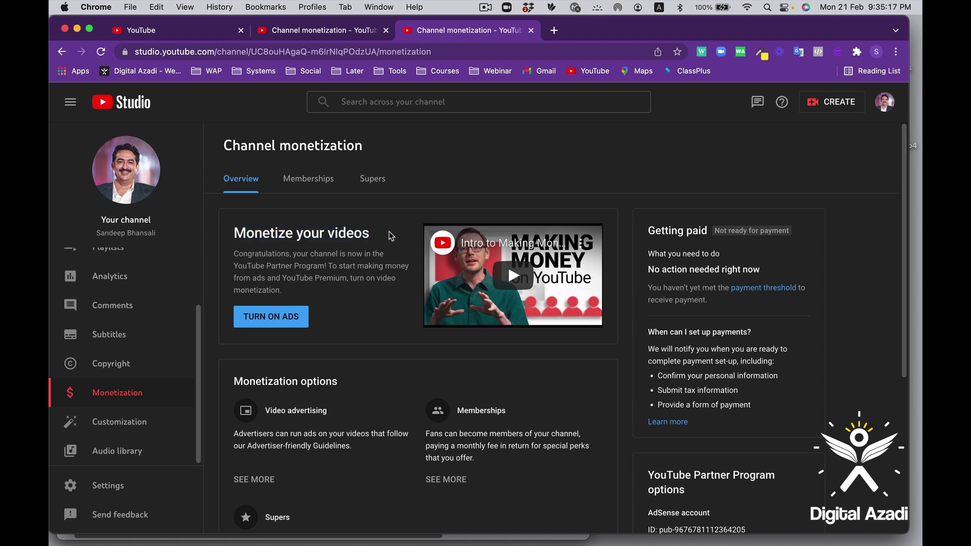
left_click(525, 286)
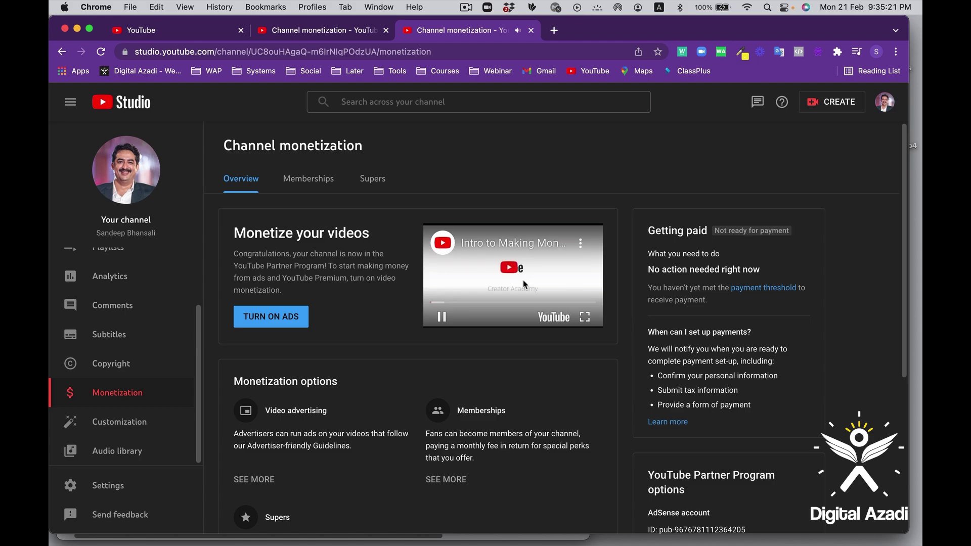
left_click(585, 317)
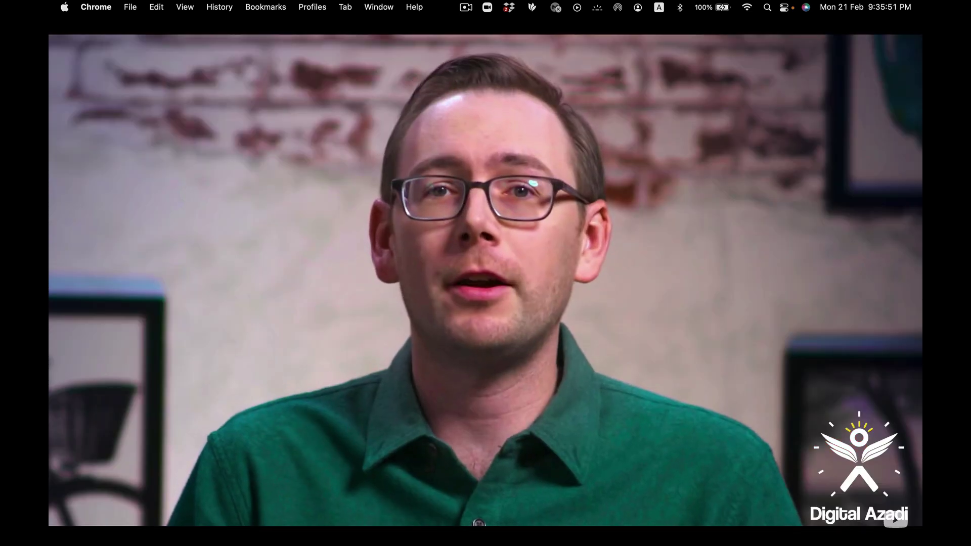
Pause the introductory video, leave full screen and bring the overview's monetization options into view.
mouse_move(591, 333)
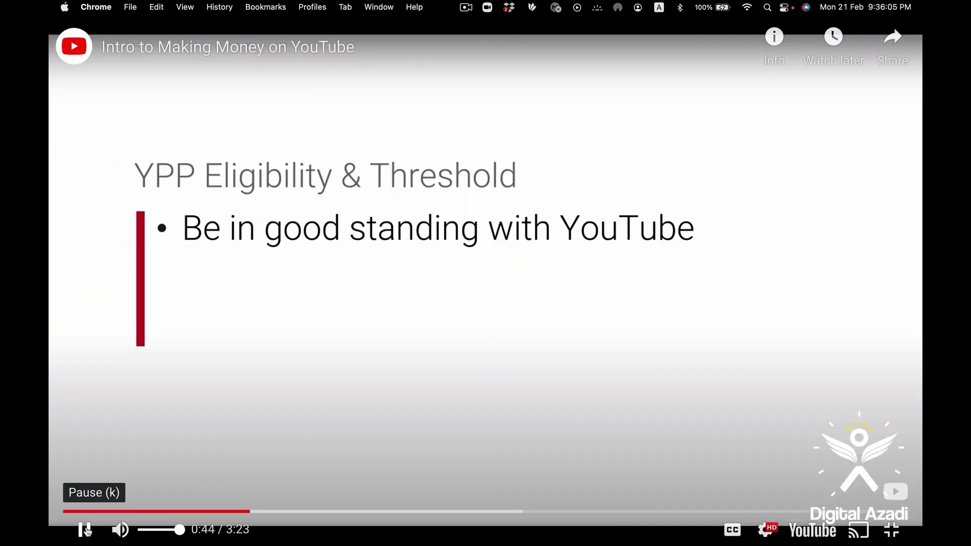
left_click(85, 530)
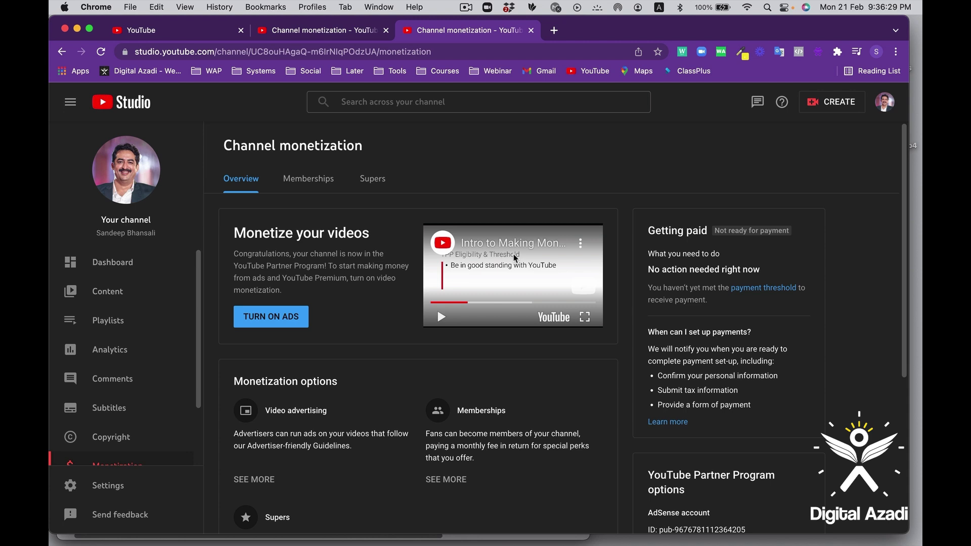
scroll(469, 386, "down", 3)
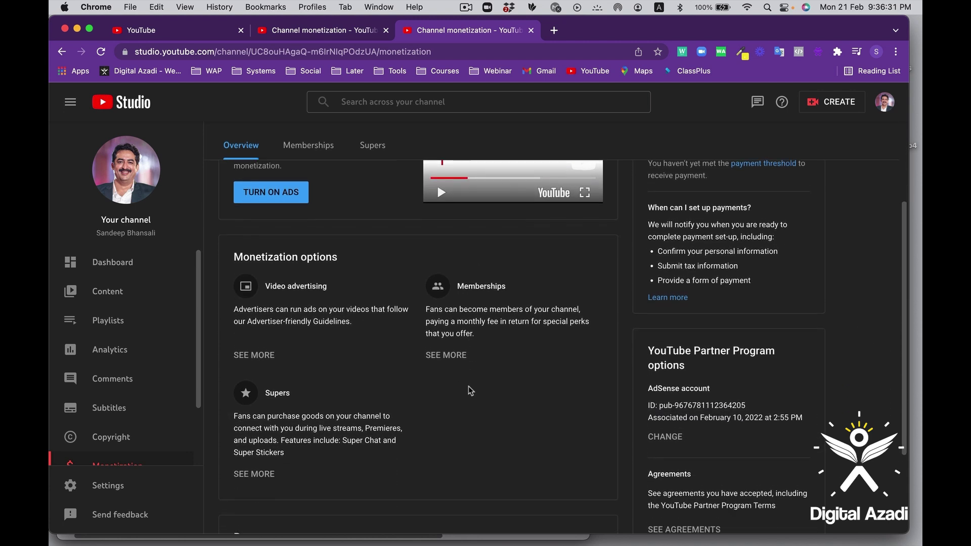
scroll(468, 387, "down", 1)
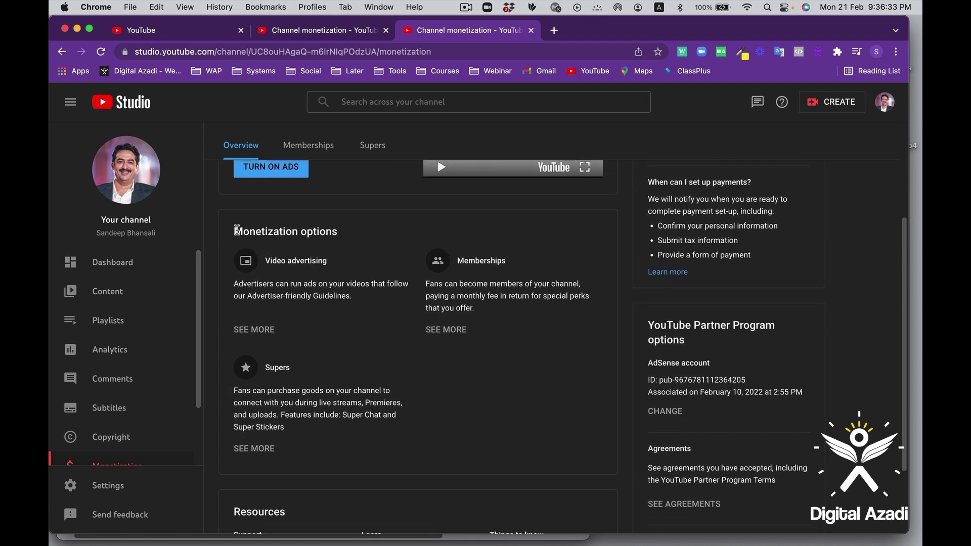
Highlight the Monetization options heading and the Video advertising, Memberships and Supers option names in turn.
left_click_drag(236, 231, 351, 229)
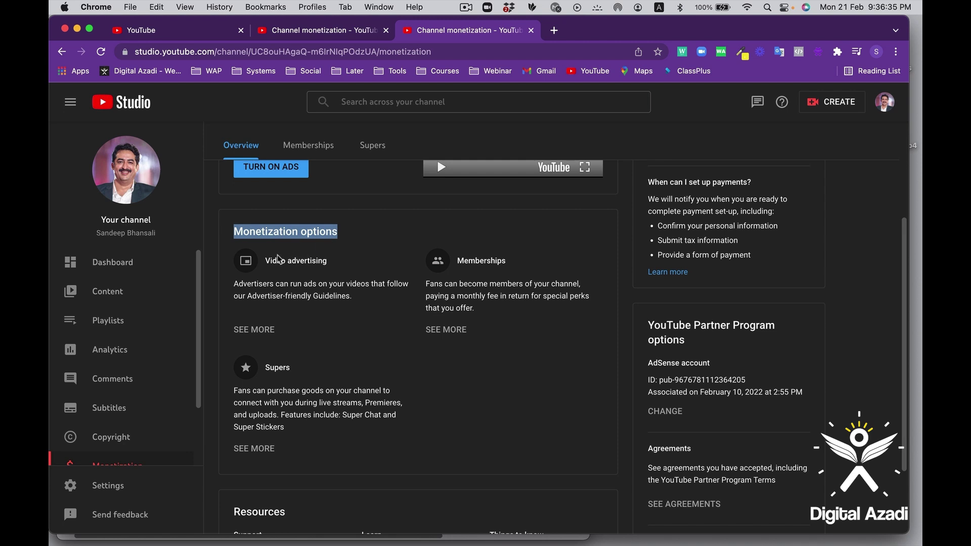
left_click_drag(267, 261, 329, 264)
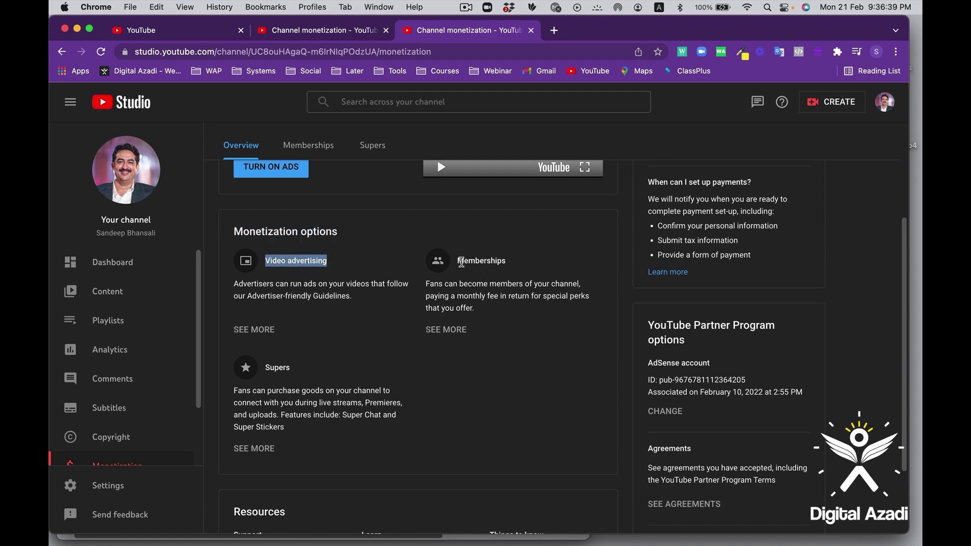
left_click_drag(461, 262, 526, 262)
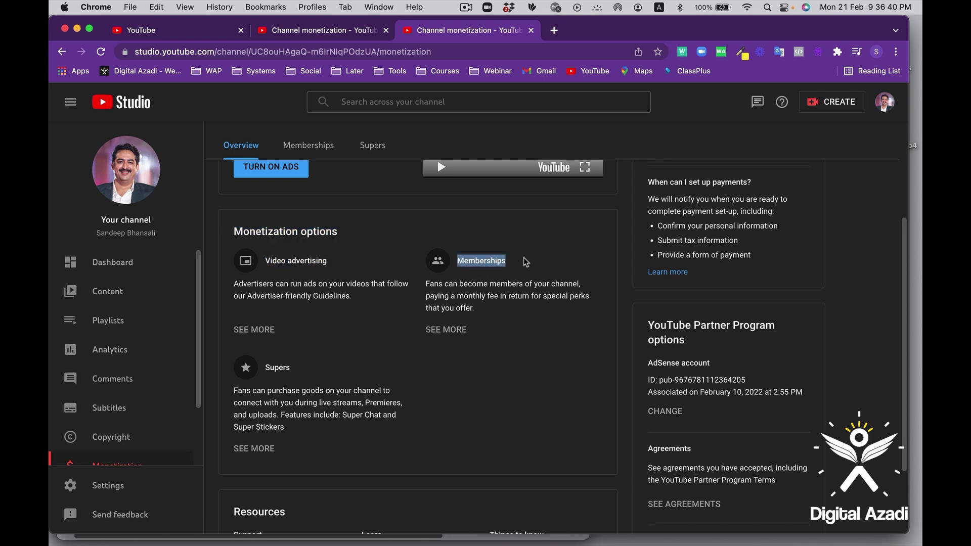
left_click(473, 430)
left_click_drag(266, 373, 309, 367)
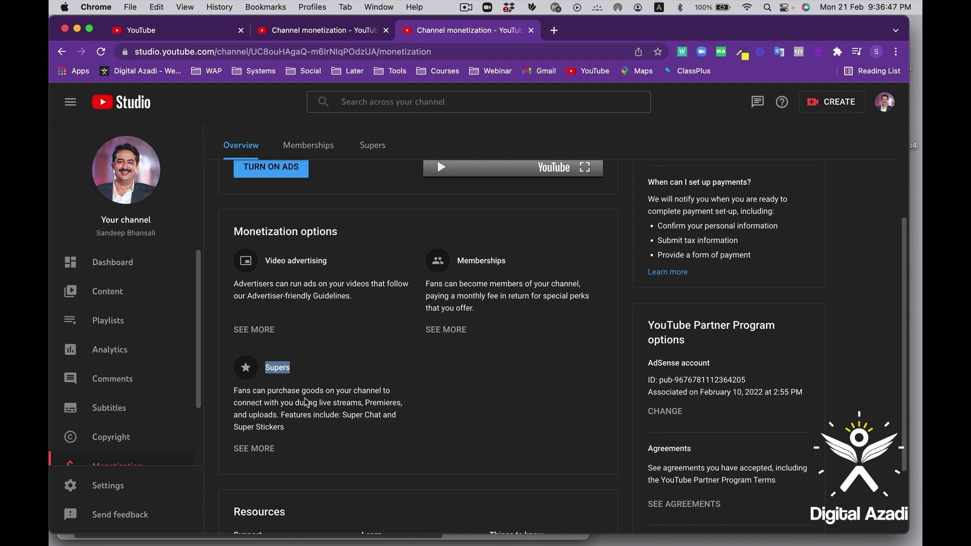
Highlight Premieres, Super Chat and Super Stickers in the Supers description and open its further information page.
left_click_drag(296, 402, 405, 403)
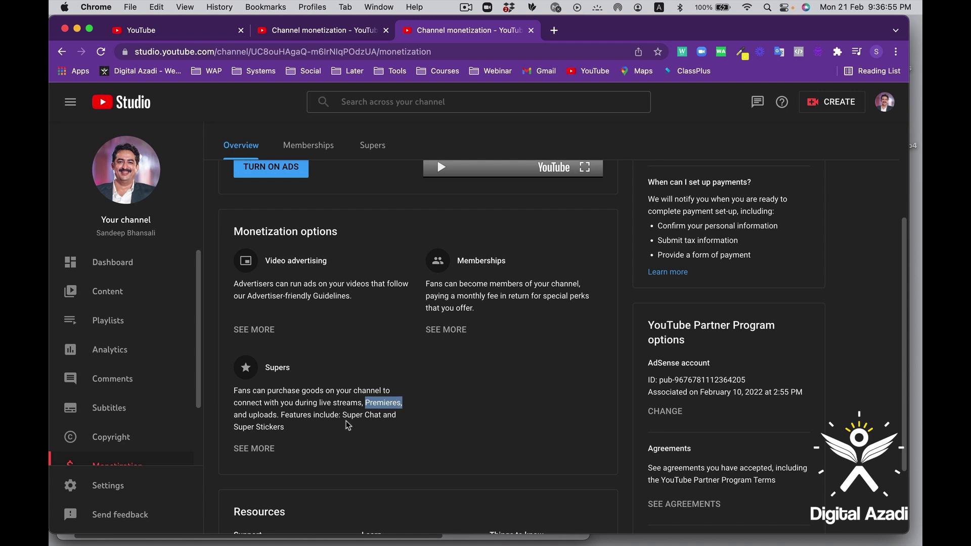
left_click_drag(343, 416, 379, 415)
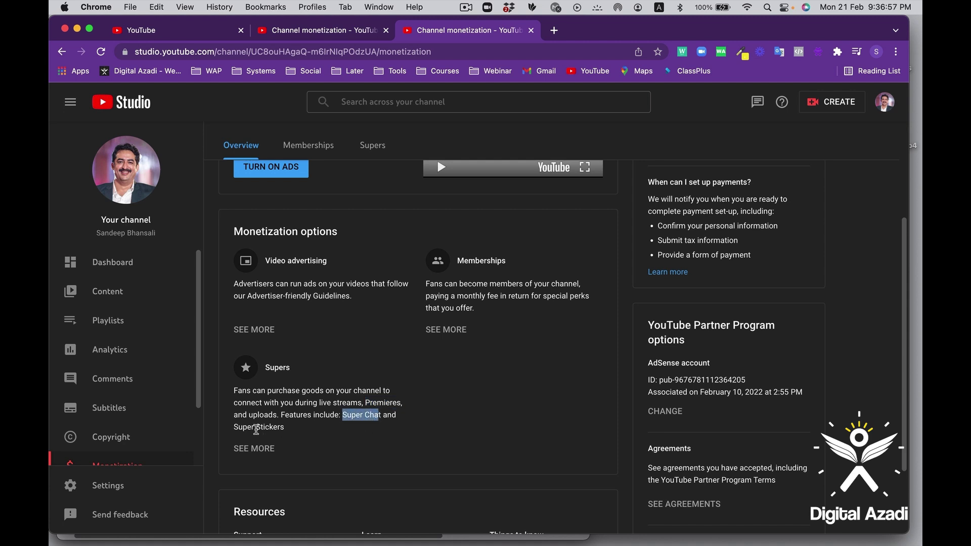
left_click_drag(234, 430, 297, 430)
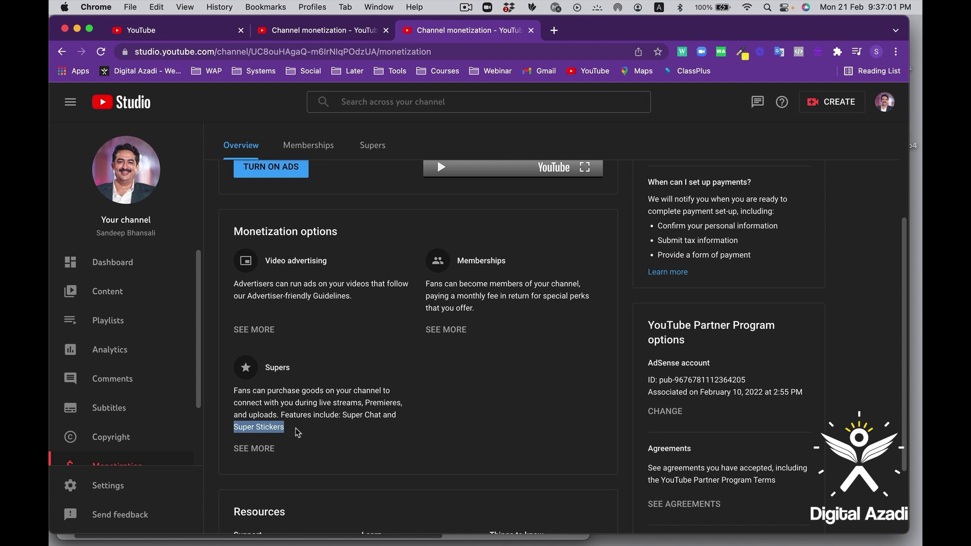
left_click(324, 428)
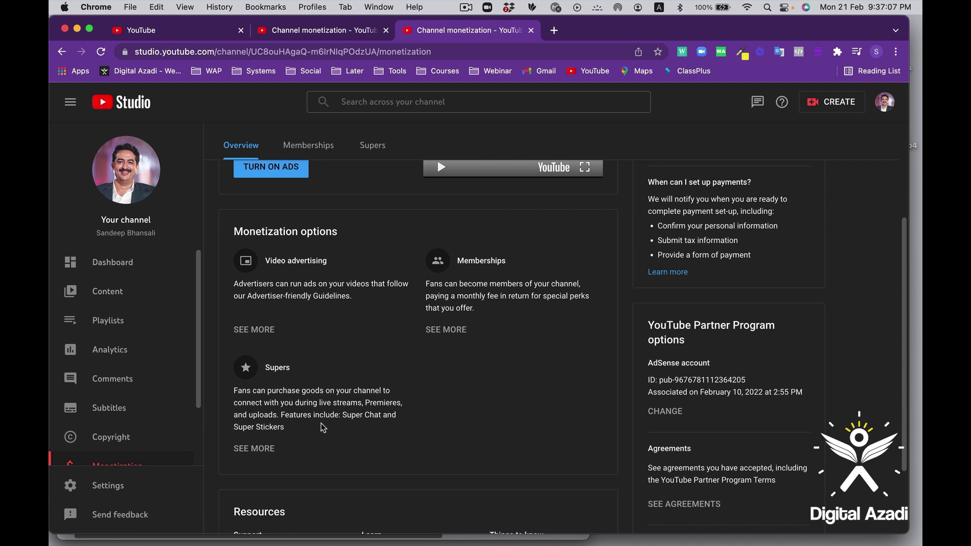
left_click(269, 449)
Back on the channel monetization overview, review Supers, Video advertising and Memberships again and look over the Resources section.
left_click_drag(267, 369, 299, 373)
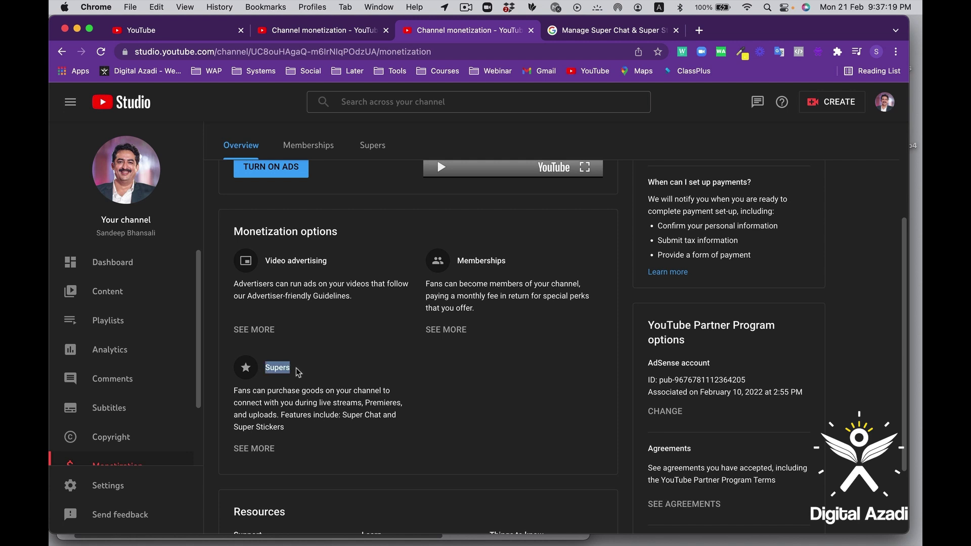
left_click_drag(265, 261, 336, 263)
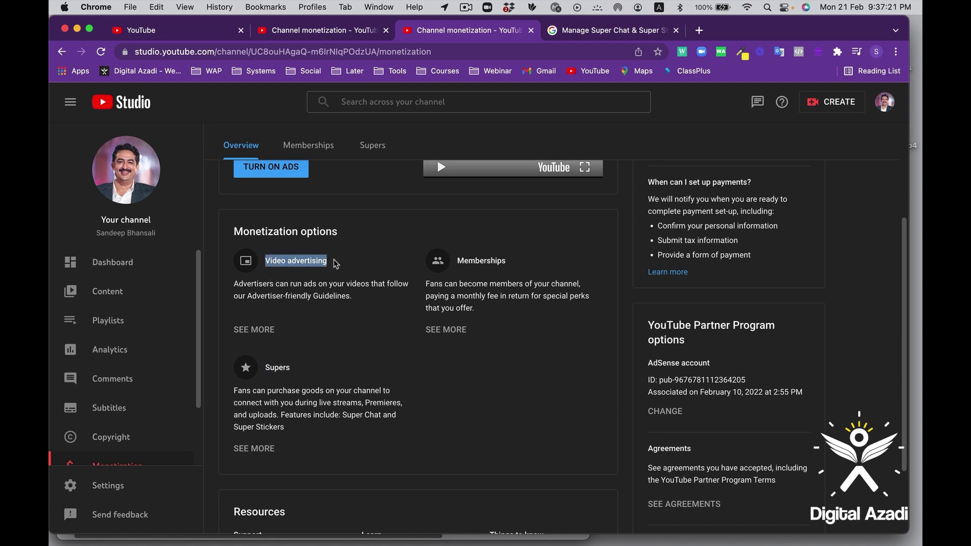
left_click_drag(460, 258, 505, 261)
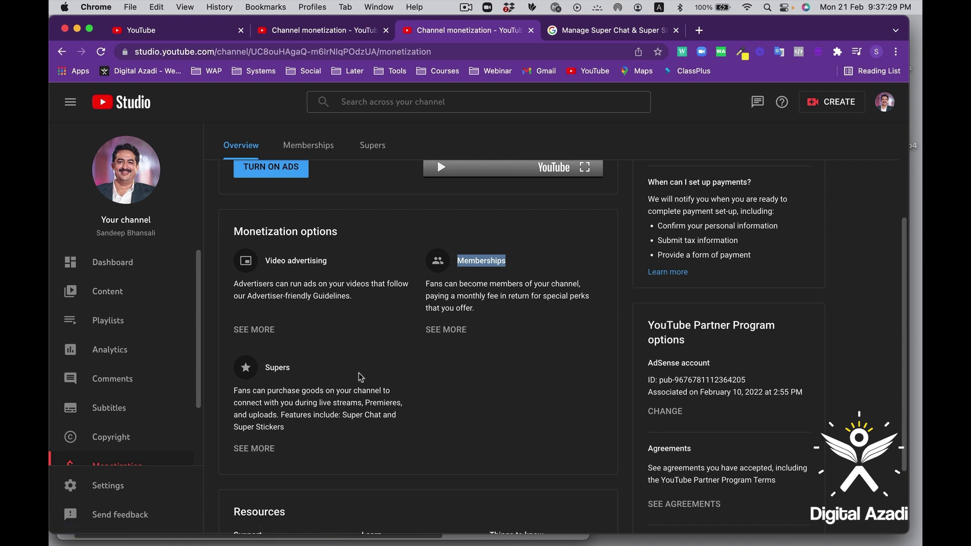
scroll(416, 388, "down", 4)
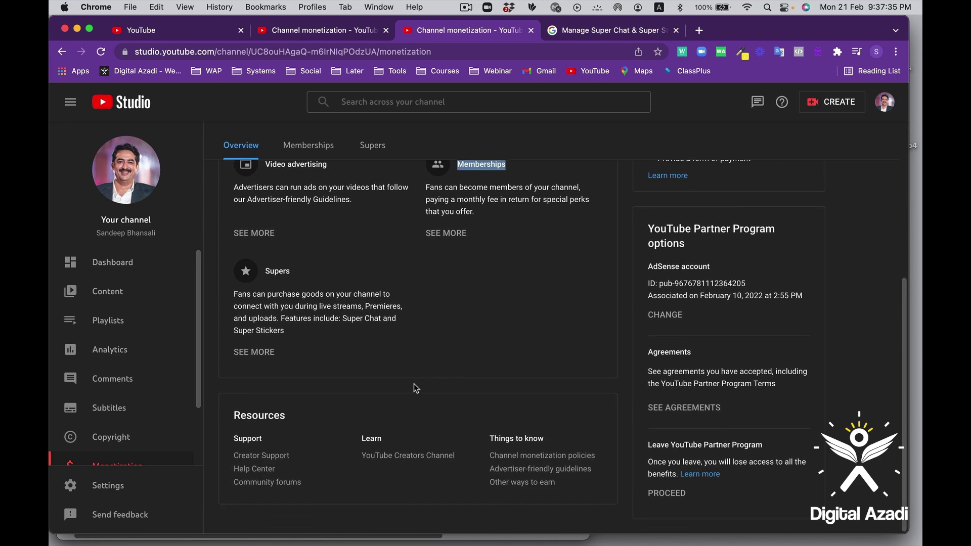
scroll(416, 389, "up", 10)
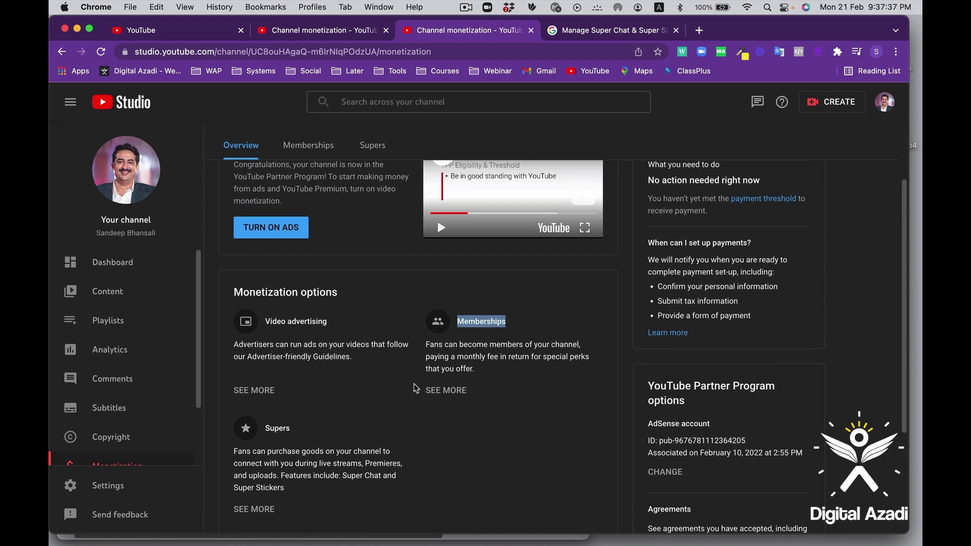
View the Memberships and Supers pages of channel monetization, and return to the overview.
left_click(321, 181)
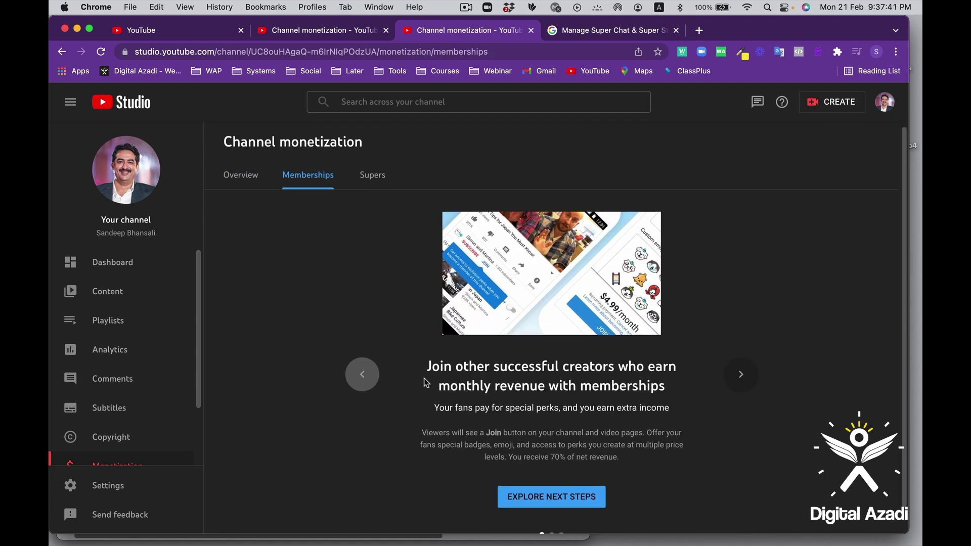
scroll(456, 430, "down", 1)
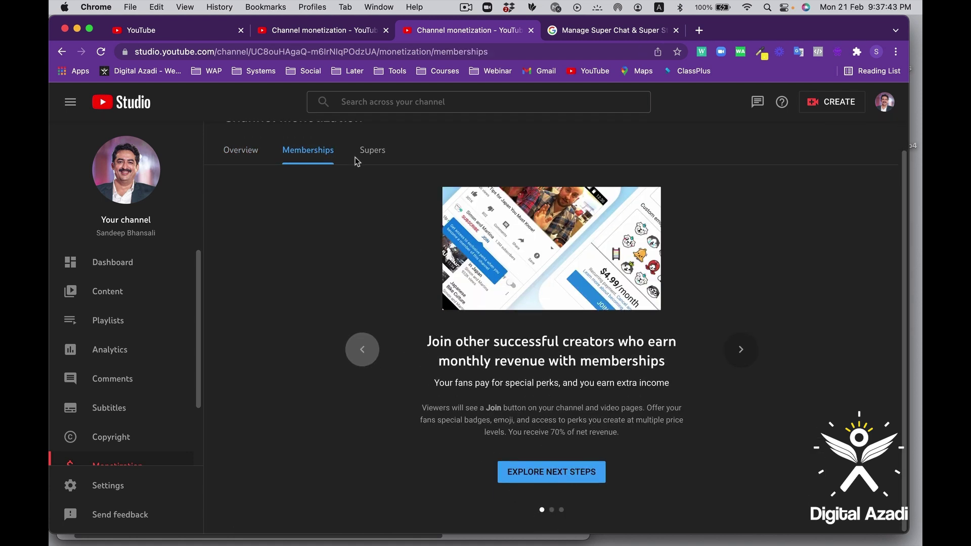
left_click(369, 150)
scroll(509, 400, "down", 2)
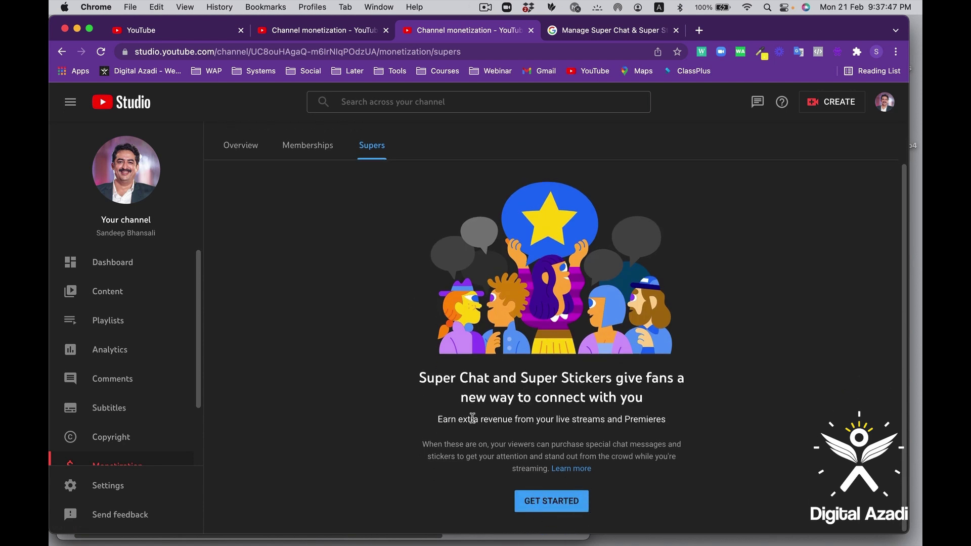
left_click(250, 151)
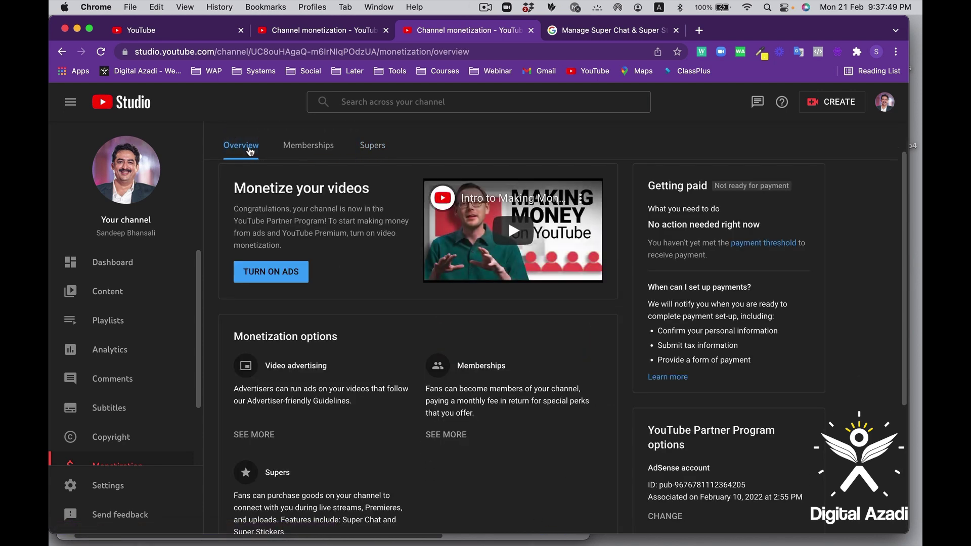
Open the channel content list and check the monetization status of the older videos.
left_click(119, 292)
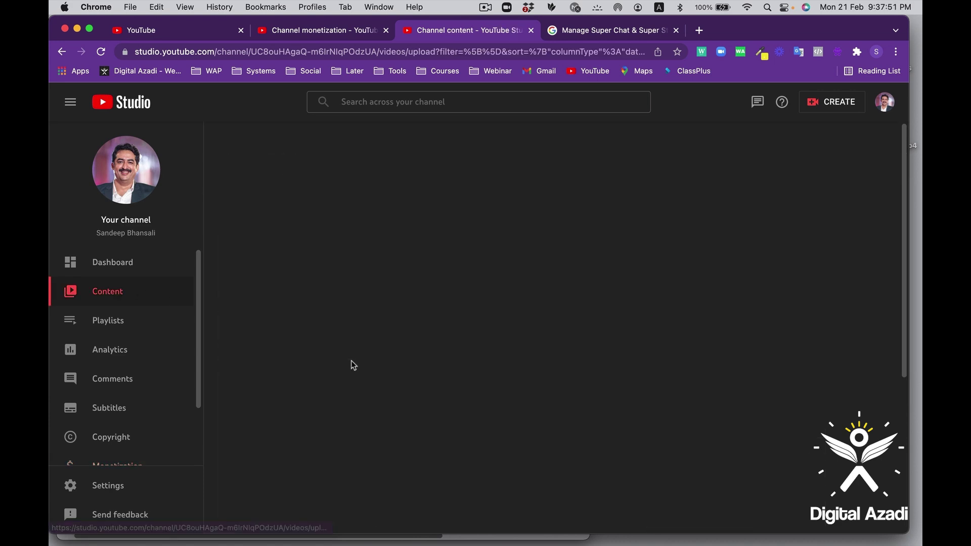
scroll(546, 378, "down", 10)
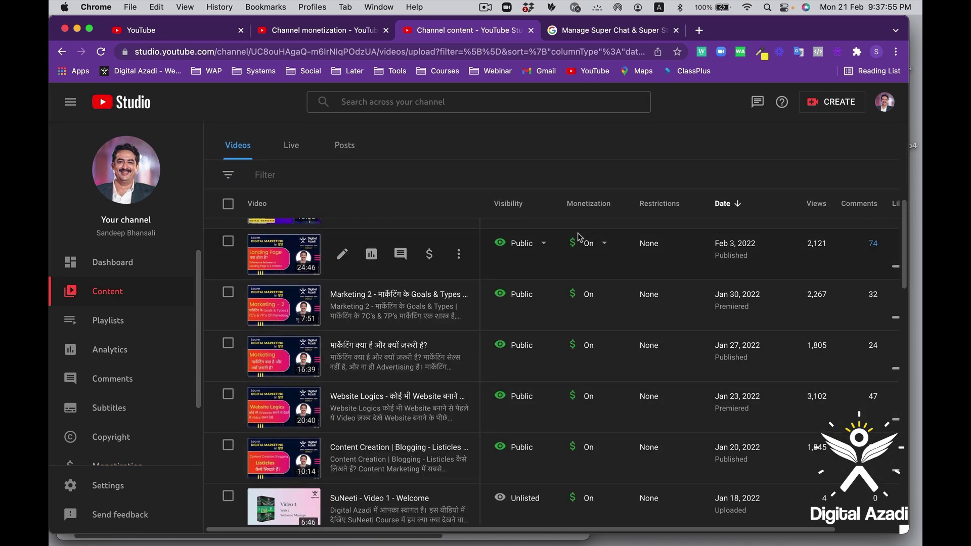
mouse_move(585, 226)
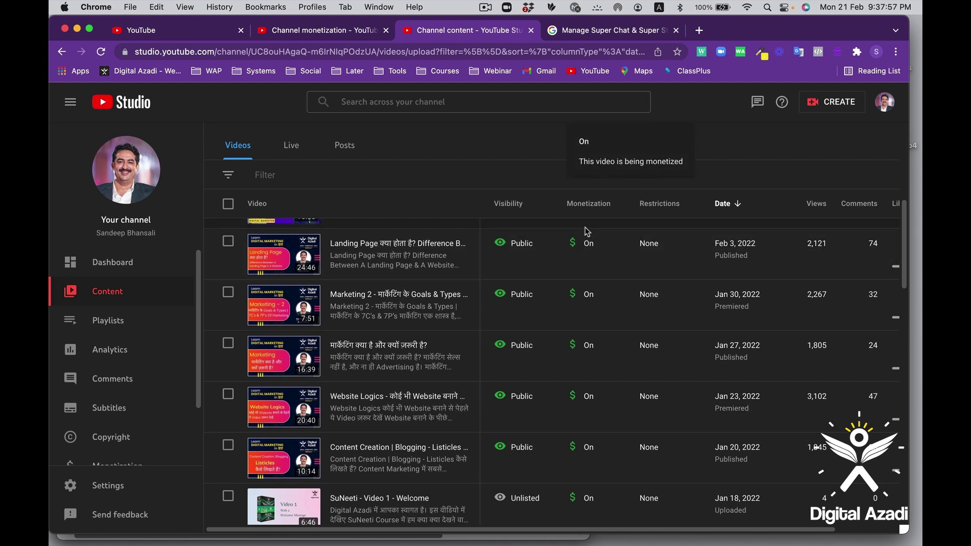